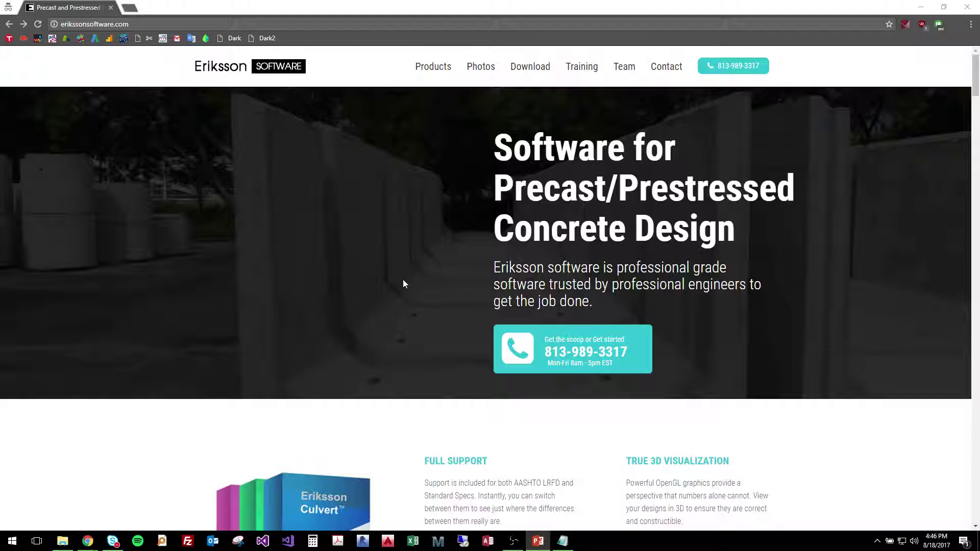
{"action": "scroll", "coordinate": [404, 284], "scroll_direction": "down", "scroll_amount": 4}
{"action": "scroll", "coordinate": [404, 284], "scroll_direction": "down", "scroll_amount": 4}
{"action": "scroll", "coordinate": [404, 284], "scroll_direction": "down", "scroll_amount": 2}
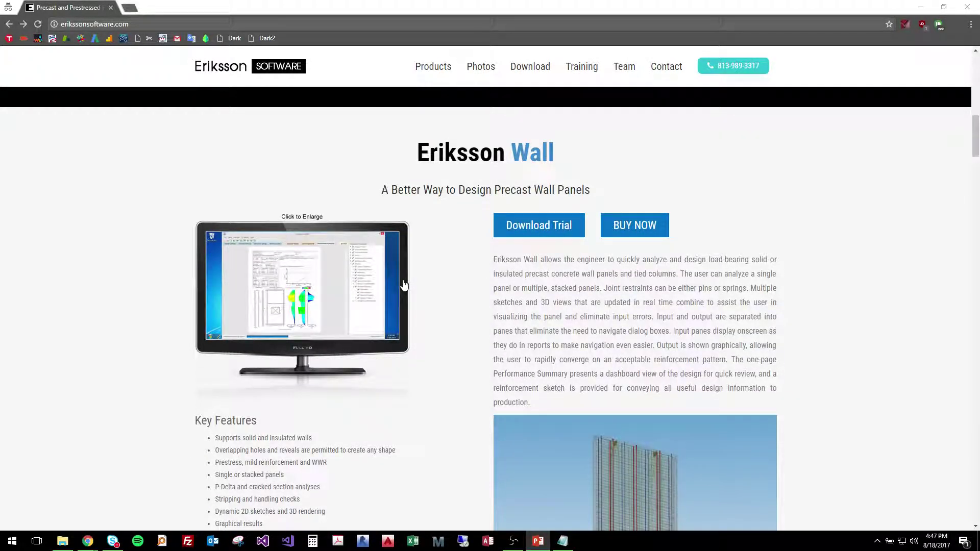
{"action": "left_click", "coordinate": [514, 229]}
{"action": "scroll", "coordinate": [306, 241], "scroll_direction": "down", "scroll_amount": 3}
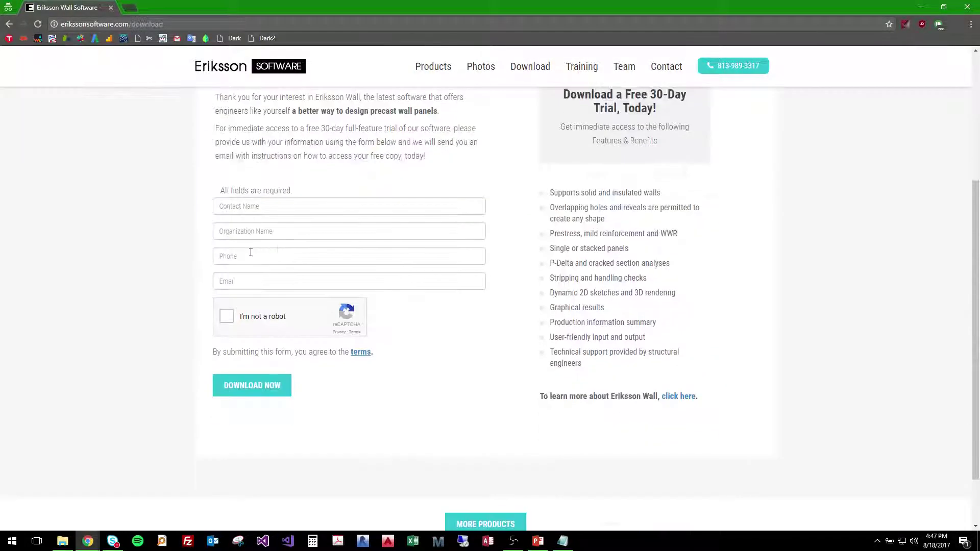
{"action": "left_click", "coordinate": [230, 283]}
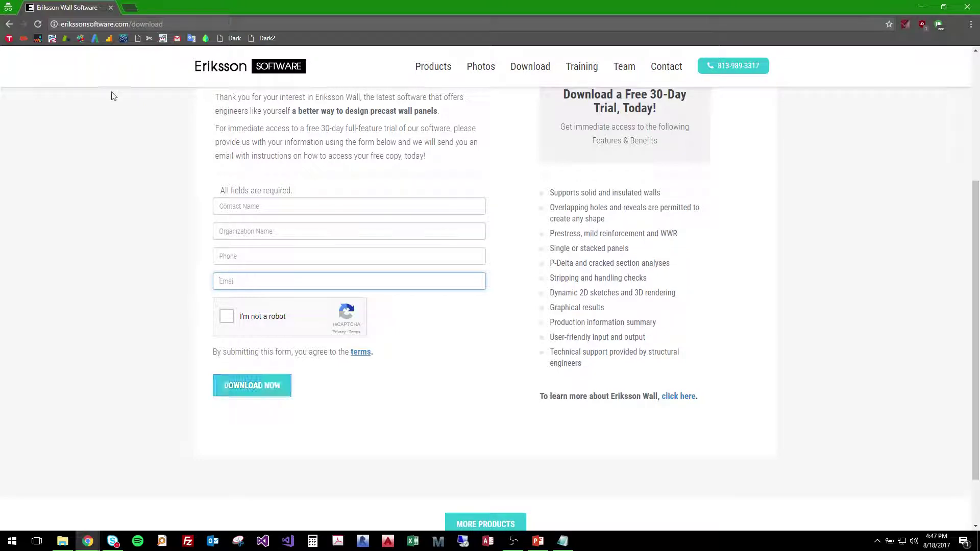
{"action": "left_click", "coordinate": [9, 24]}
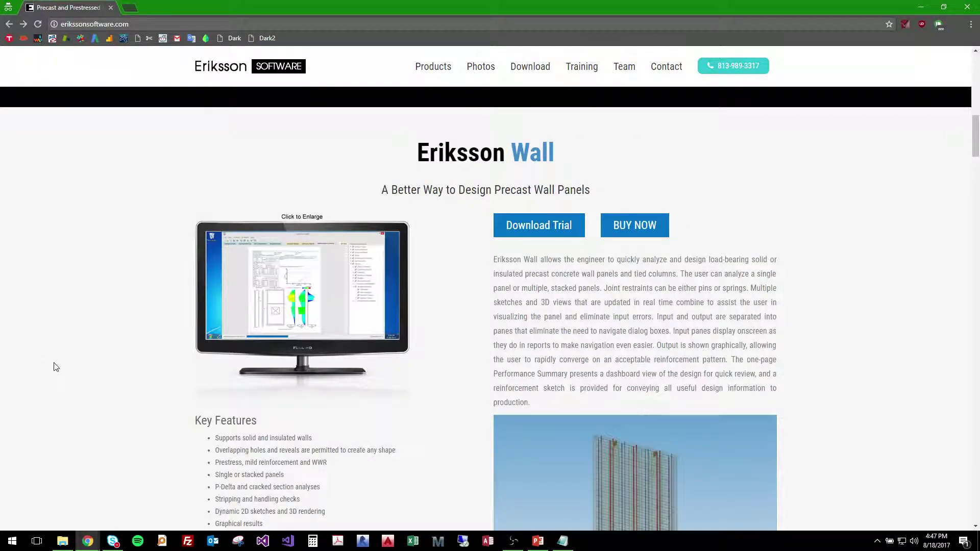
Order one Eriksson Wall yearly subscription at $995 from the Buy Now page.
{"action": "left_click", "coordinate": [635, 230]}
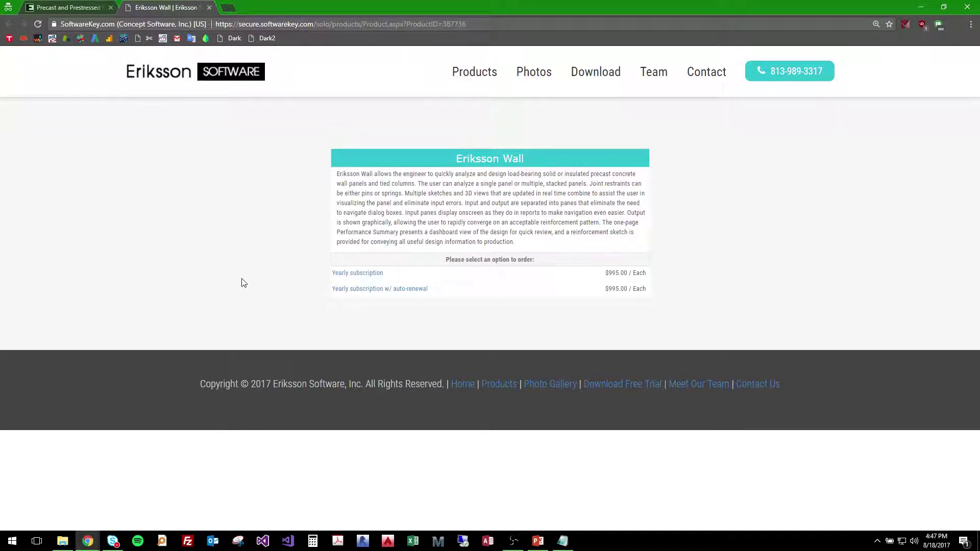
{"action": "left_click", "coordinate": [357, 274]}
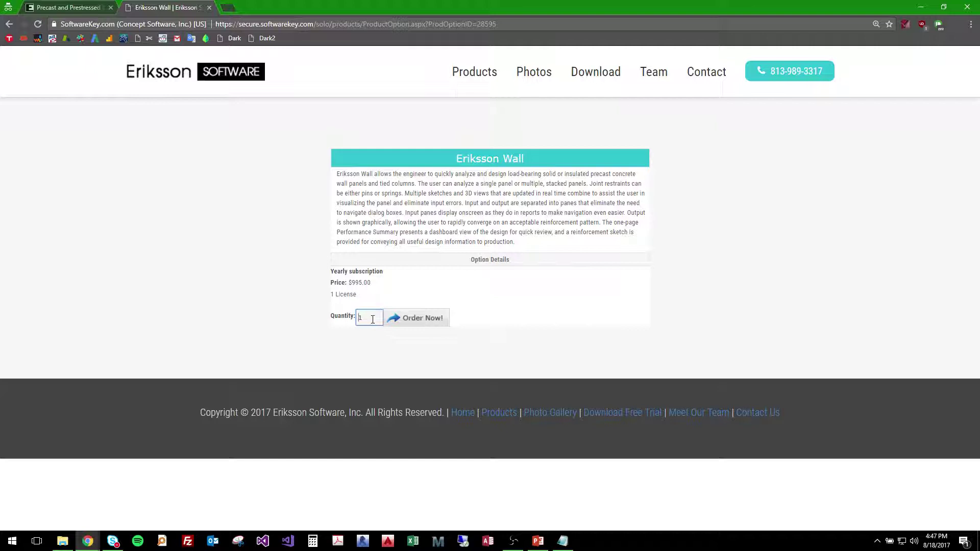
{"action": "left_click", "coordinate": [418, 319]}
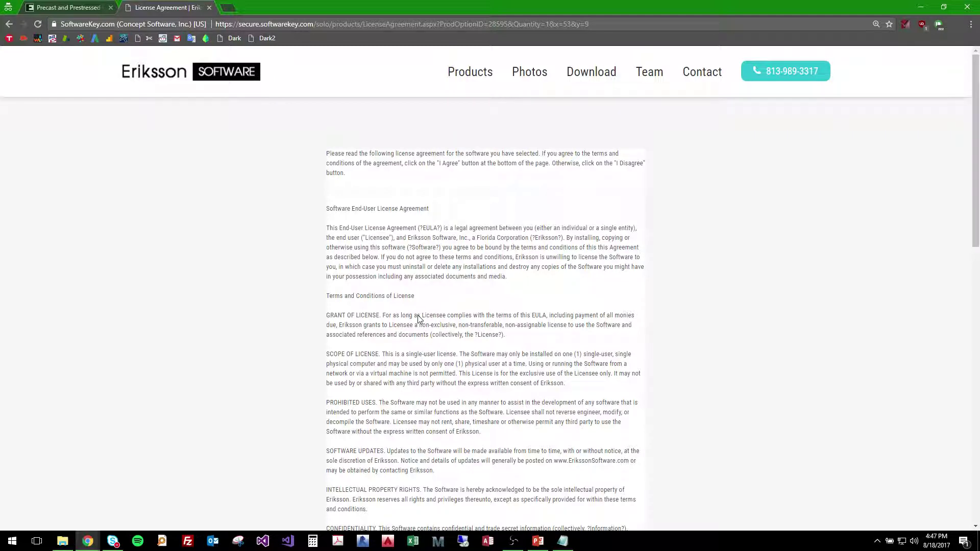
{"action": "scroll", "coordinate": [419, 319], "scroll_direction": "down", "scroll_amount": 3}
{"action": "scroll", "coordinate": [330, 382], "scroll_direction": "down", "scroll_amount": 10}
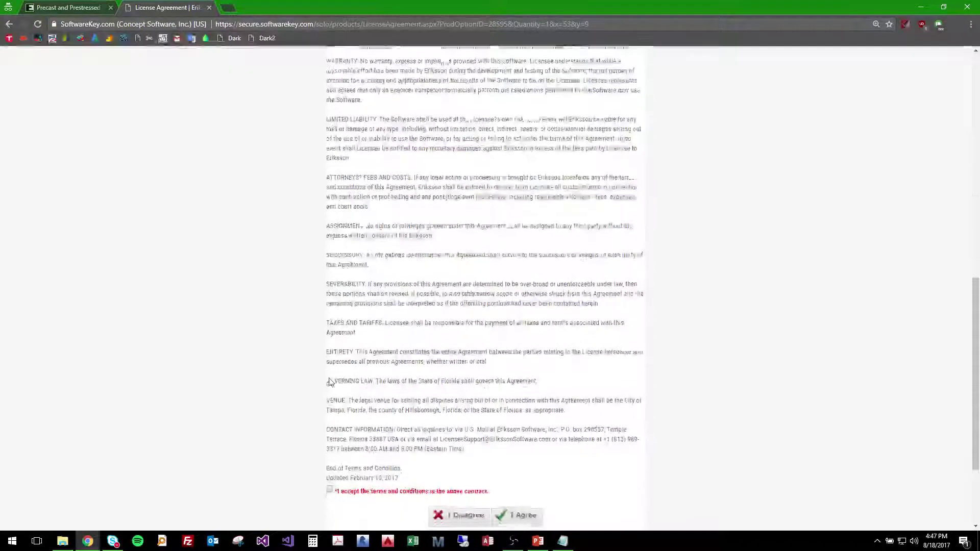
{"action": "scroll", "coordinate": [330, 381], "scroll_direction": "down", "scroll_amount": 2}
Accept the licence terms so the $995 yearly Eriksson Wall subscription is in the cart.
{"action": "left_click", "coordinate": [330, 362]}
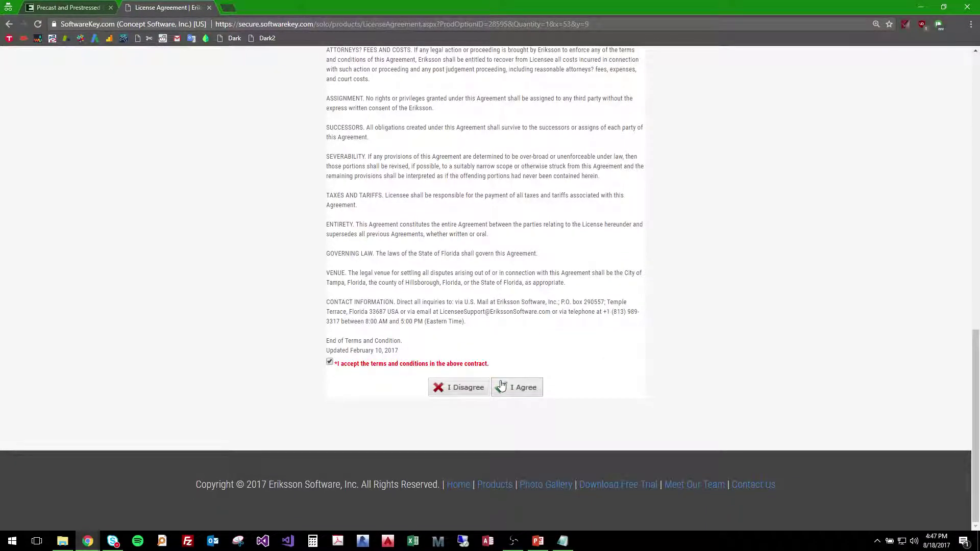
{"action": "left_click", "coordinate": [518, 389]}
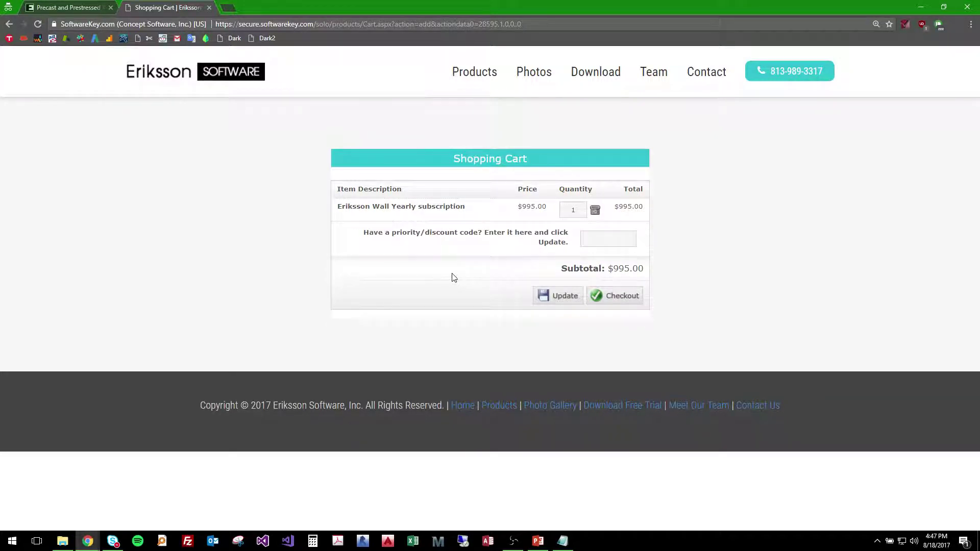
Check out and log in with the customer login ID and password.
{"action": "left_click", "coordinate": [597, 298]}
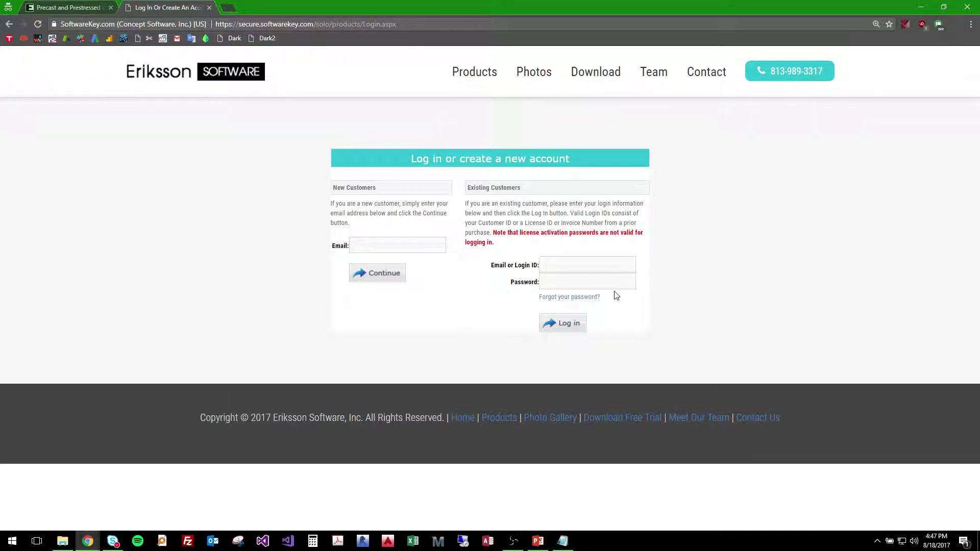
{"action": "left_click", "coordinate": [575, 263]}
{"action": "key", "text": "Tab"}
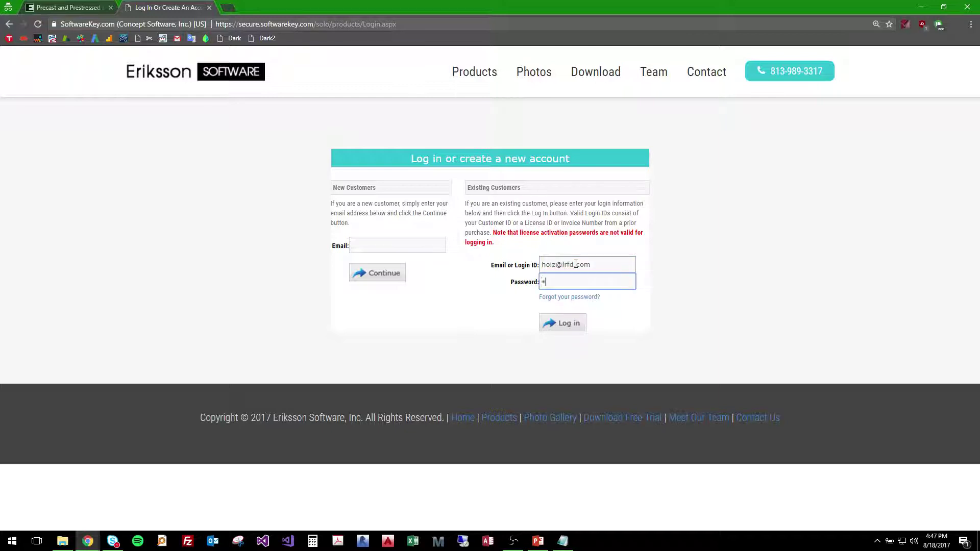
{"action": "type", "text": "*********"}
{"action": "key", "text": "Return"}
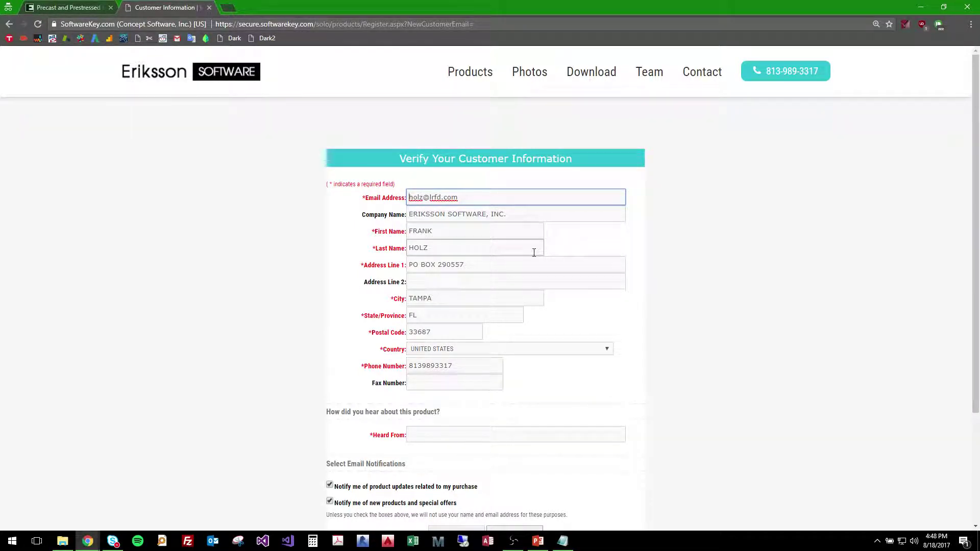
Set the Heard From field to 'precast show' from the autofill suggestion.
{"action": "left_click", "coordinate": [438, 433]}
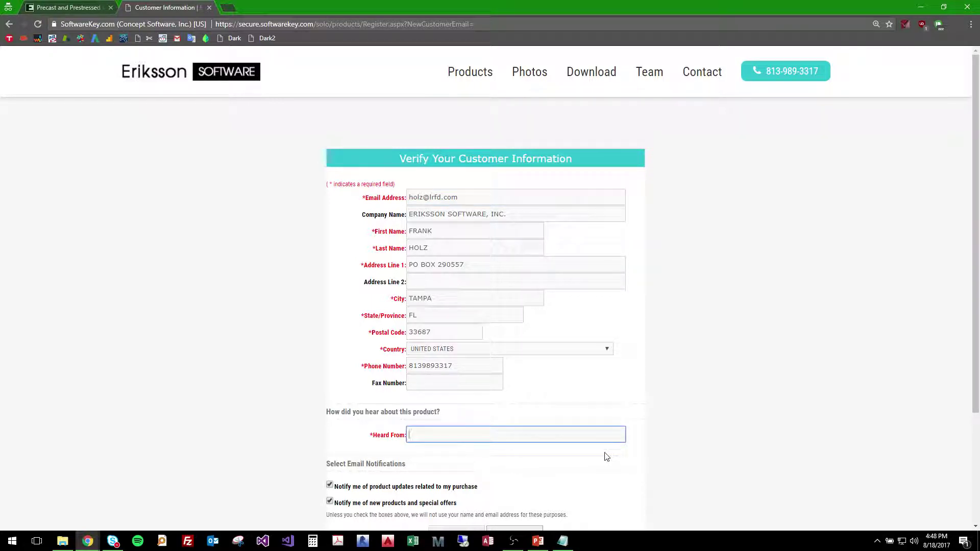
{"action": "type", "text": "preca"}
{"action": "key", "text": "Down"}
{"action": "key", "text": "Return"}
{"action": "scroll", "coordinate": [624, 306], "scroll_direction": "down", "scroll_amount": 3}
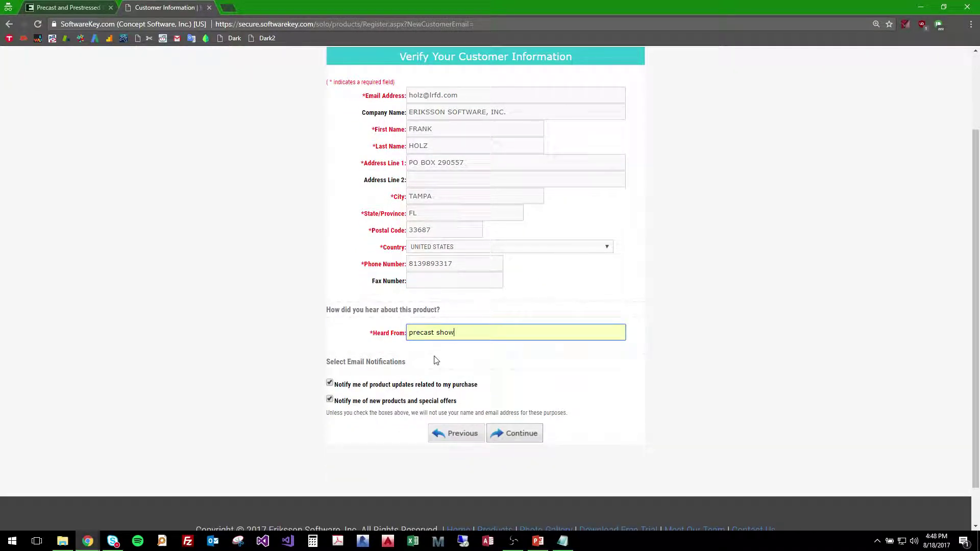
Confirm the order review and payment pages and place the $995 Eriksson Wall order.
{"action": "left_click", "coordinate": [526, 438]}
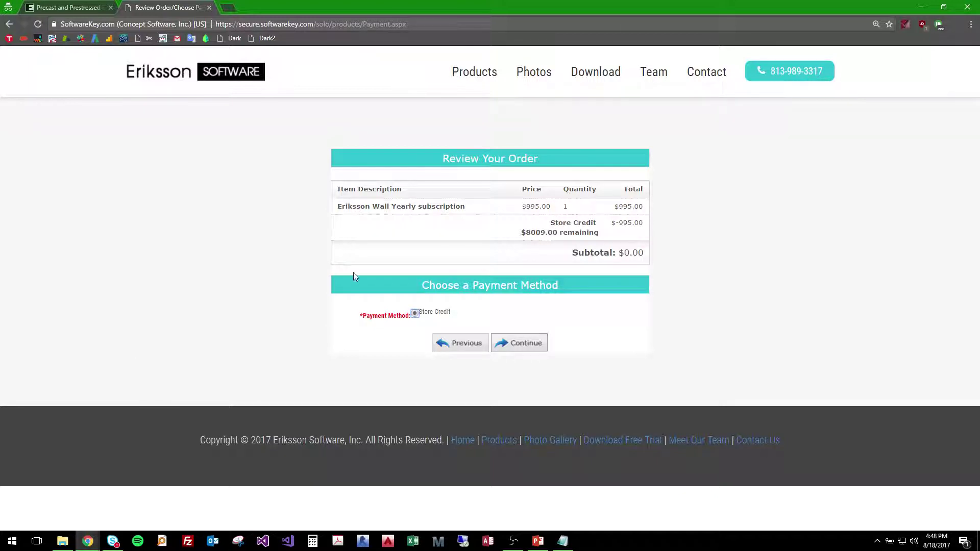
{"action": "left_click", "coordinate": [518, 346]}
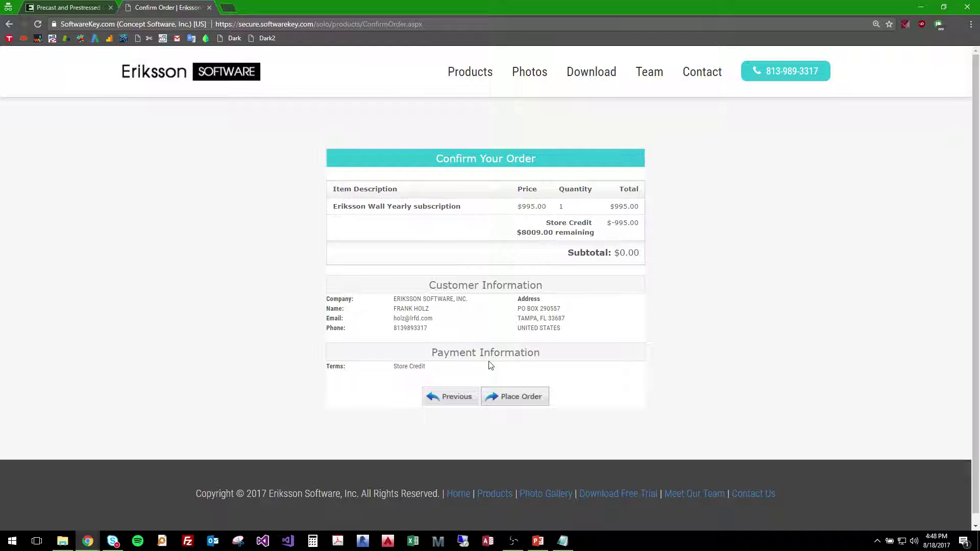
{"action": "left_click", "coordinate": [522, 397]}
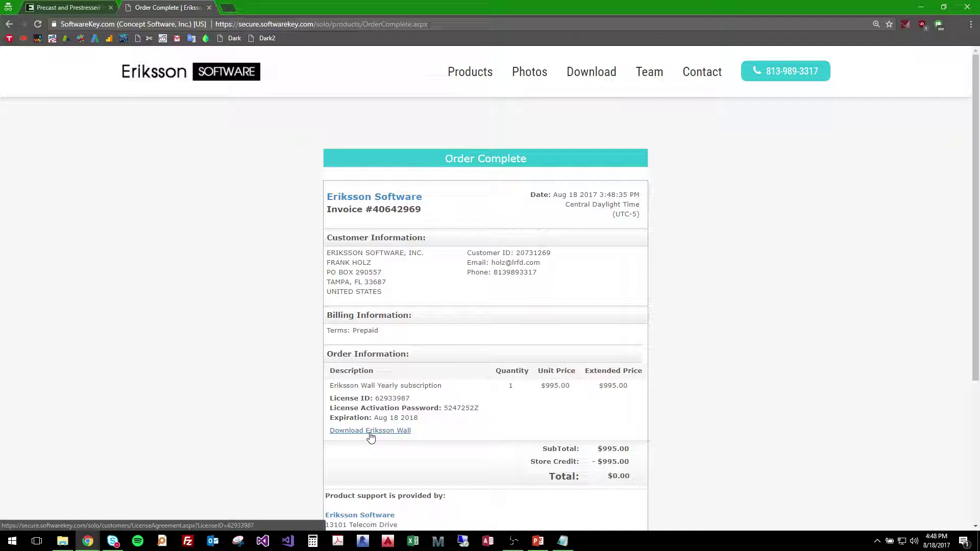
Download and launch the Eriksson Wall installer, allowing it to make changes.
{"action": "left_click", "coordinate": [921, 6]}
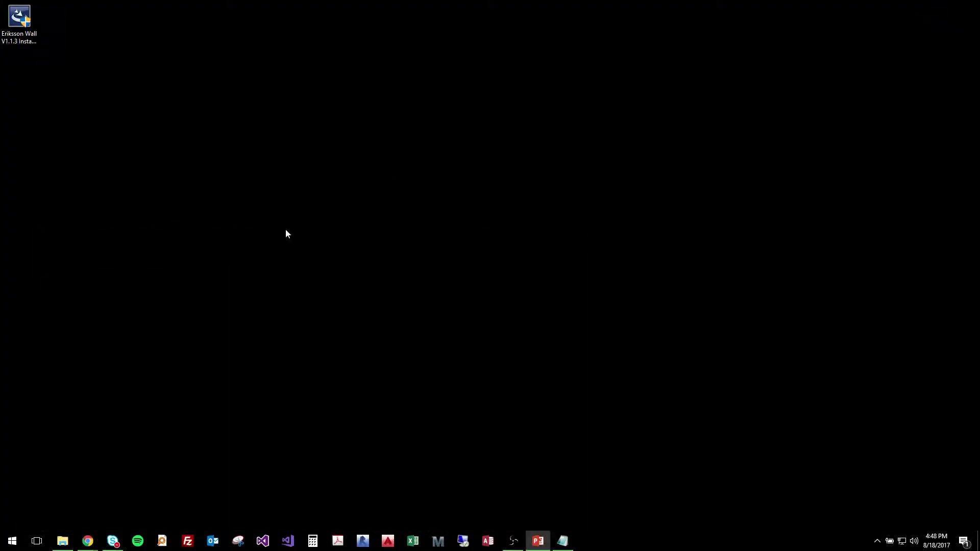
{"action": "double_click", "coordinate": [23, 16]}
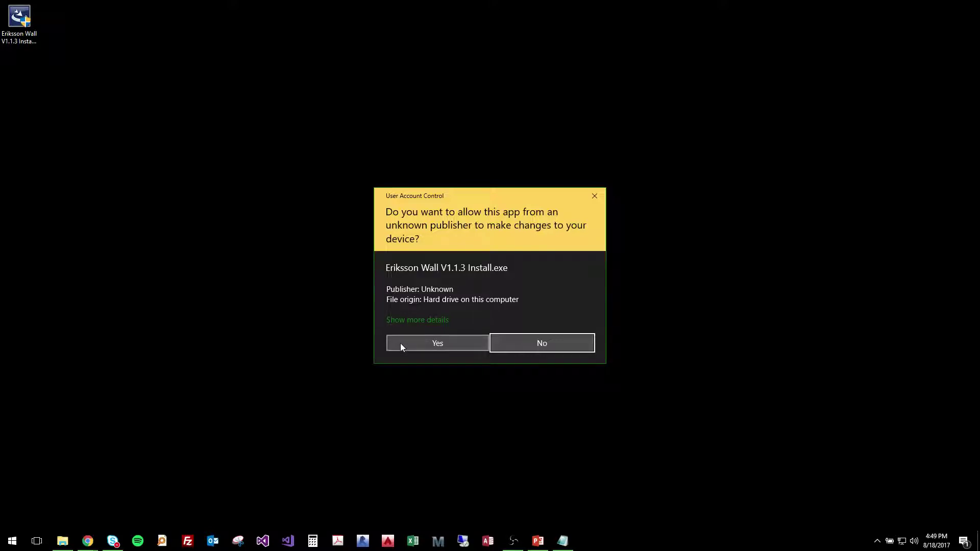
{"action": "left_click", "coordinate": [401, 343]}
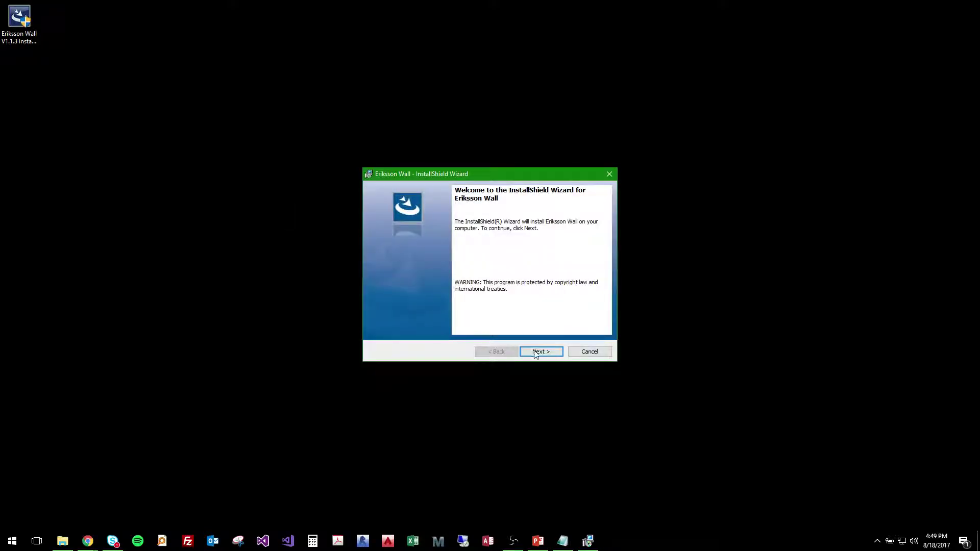
Accept the licence, enter organization Eriksson, and start the installation.
{"action": "left_click", "coordinate": [540, 351]}
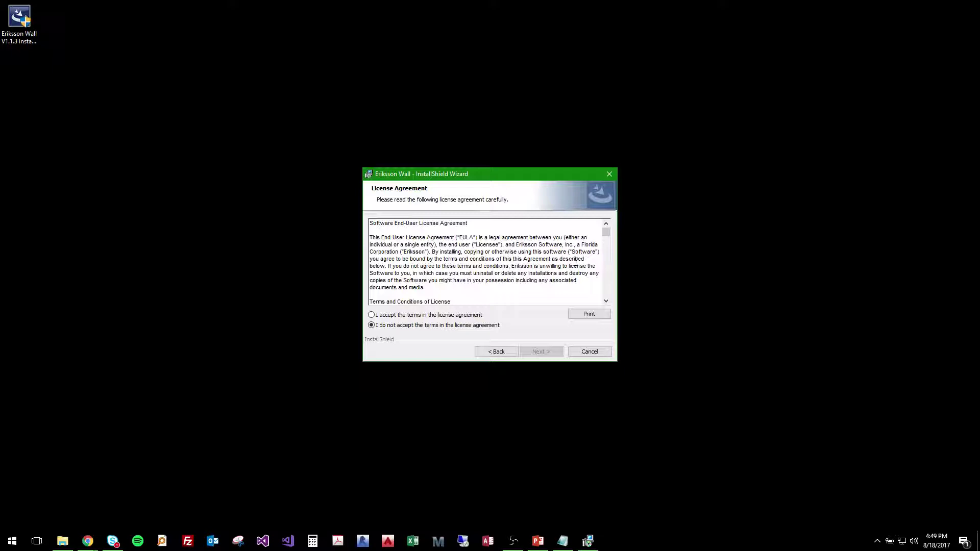
{"action": "left_click_drag", "start_coordinate": [607, 233], "coordinate": [607, 299]}
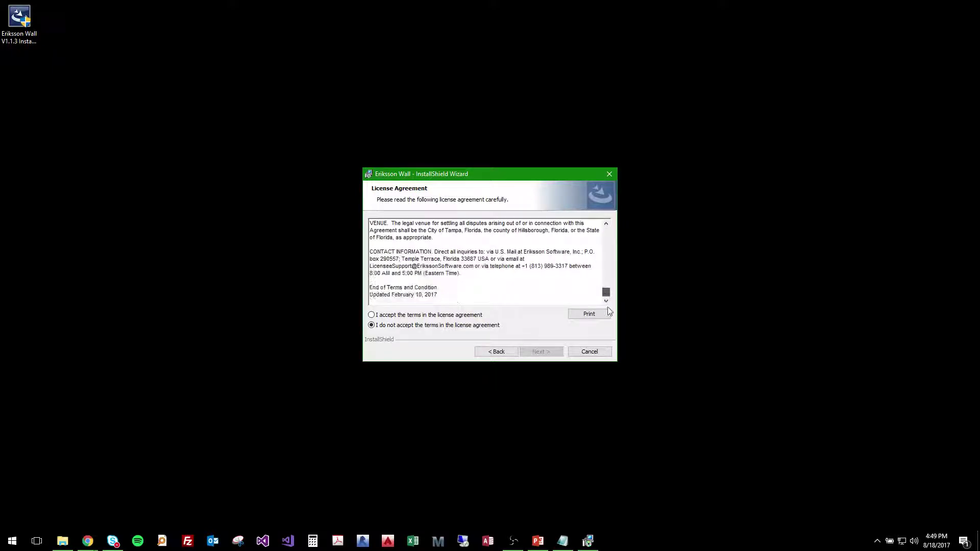
{"action": "left_click", "coordinate": [418, 316]}
{"action": "left_click", "coordinate": [540, 351]}
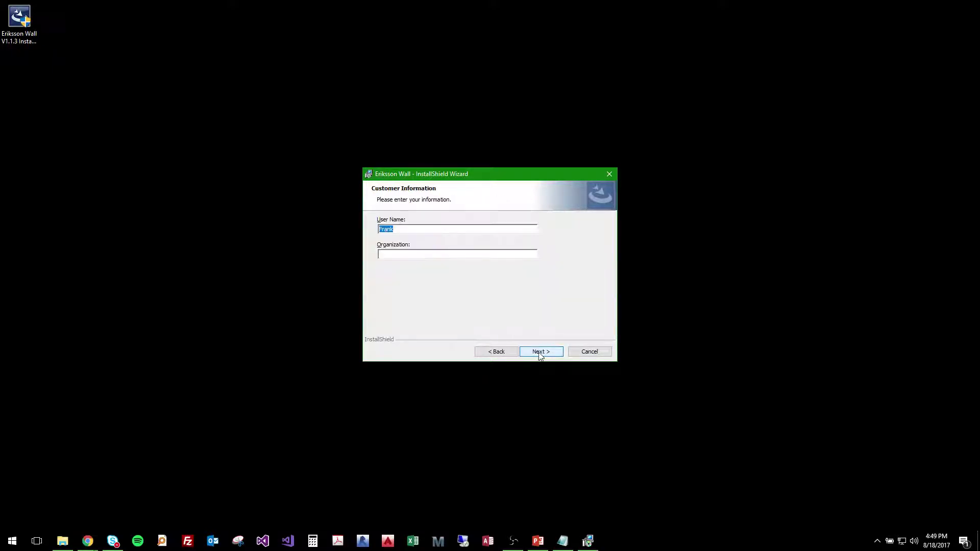
{"action": "left_click", "coordinate": [419, 256]}
{"action": "type", "text": "Eriksson"}
{"action": "key", "text": "Return"}
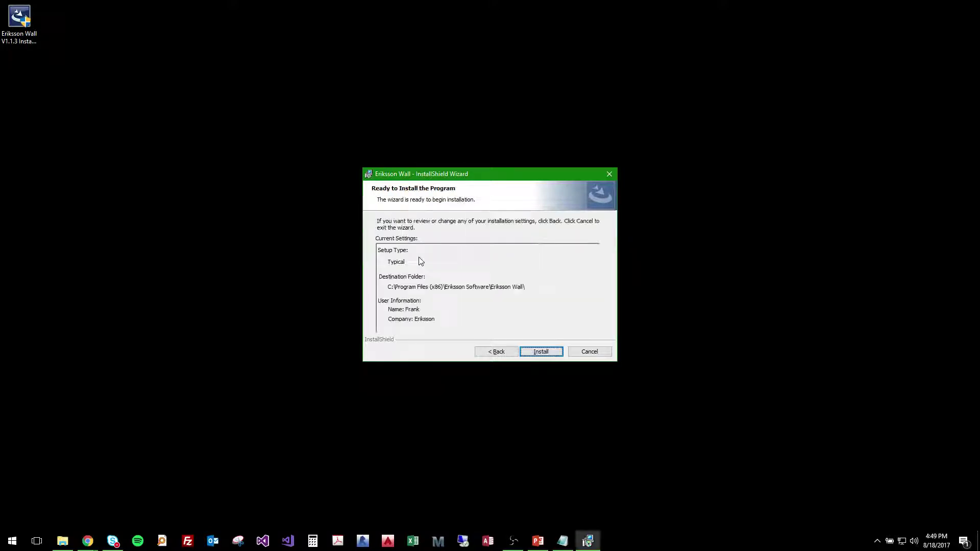
{"action": "left_click", "coordinate": [544, 351]}
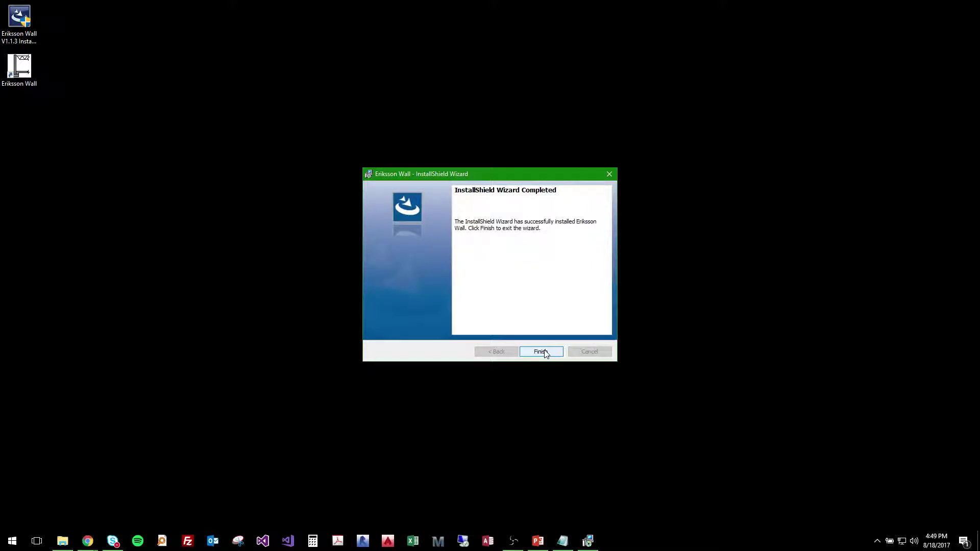
Close the finished installer and launch Eriksson Wall from the Start Menu's Eriksson Software folder.
{"action": "left_click", "coordinate": [539, 352]}
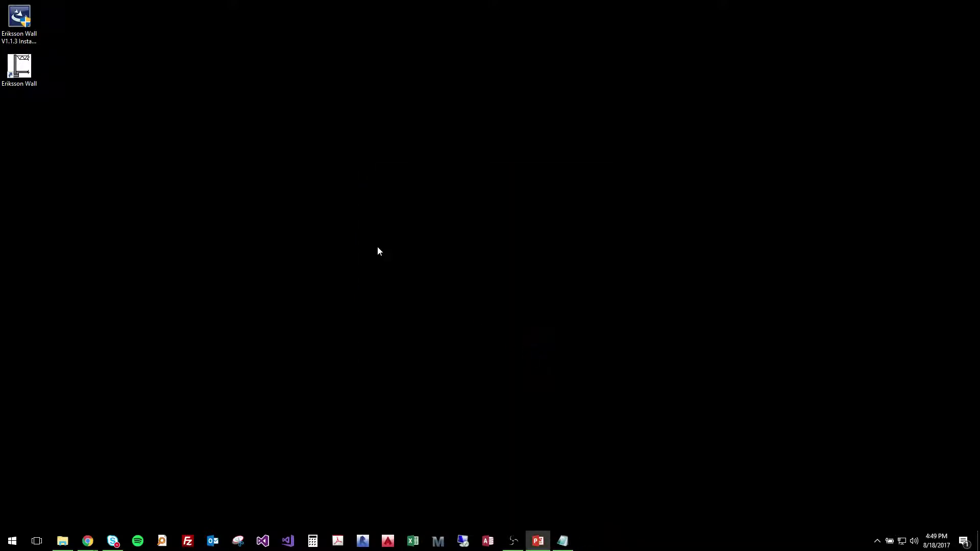
{"action": "left_click", "coordinate": [20, 69]}
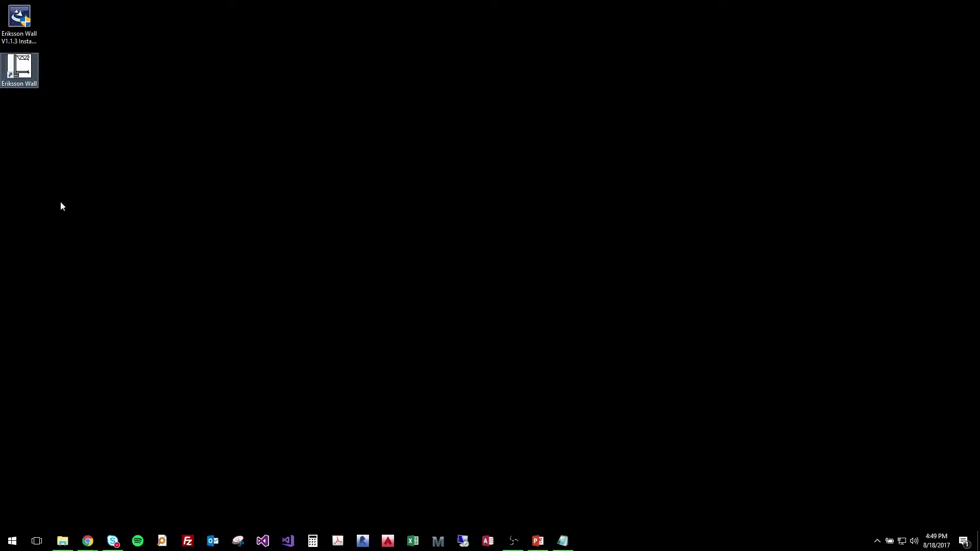
{"action": "left_click", "coordinate": [12, 539]}
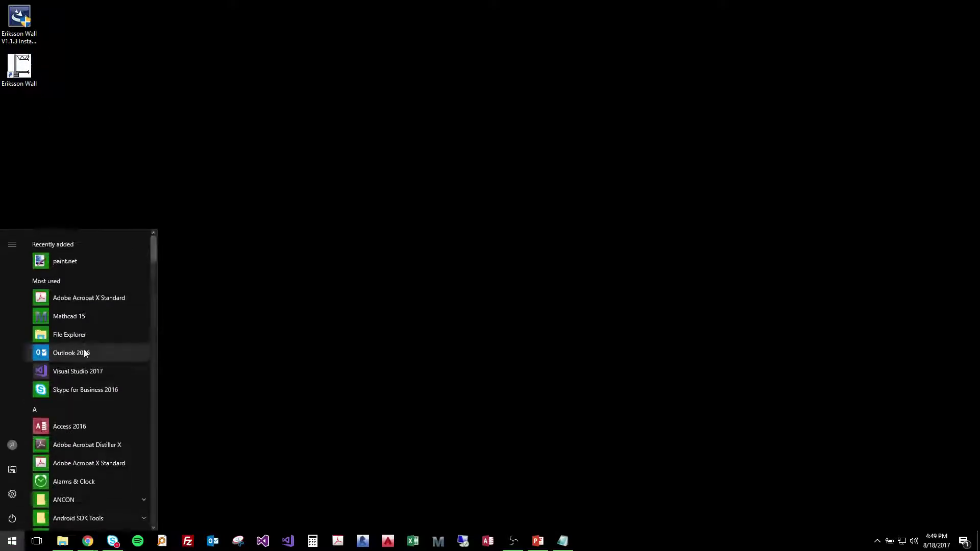
{"action": "scroll", "coordinate": [87, 348], "scroll_direction": "down", "scroll_amount": 5}
{"action": "scroll", "coordinate": [87, 346], "scroll_direction": "down", "scroll_amount": 2}
{"action": "scroll", "coordinate": [87, 347], "scroll_direction": "down", "scroll_amount": 1}
{"action": "scroll", "coordinate": [87, 346], "scroll_direction": "up", "scroll_amount": 1}
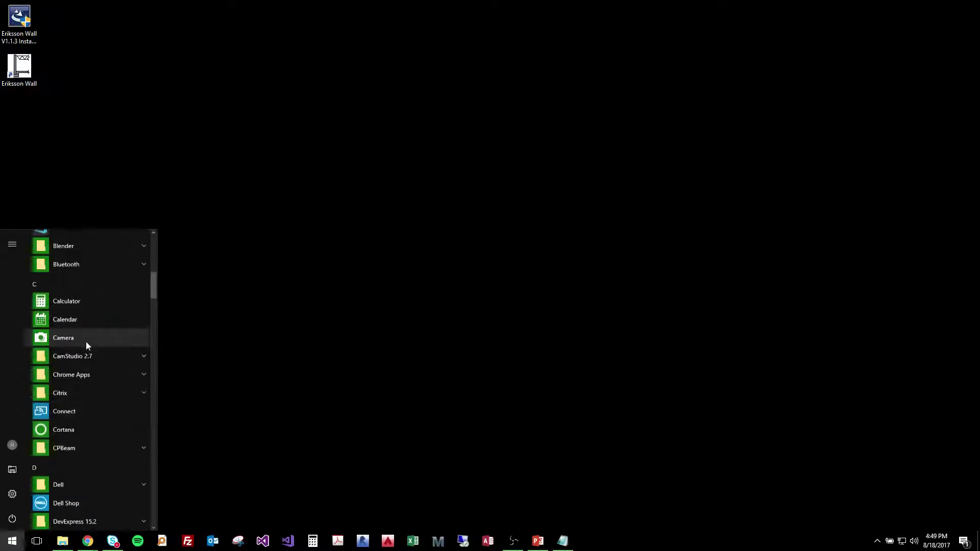
{"action": "scroll", "coordinate": [87, 347], "scroll_direction": "down", "scroll_amount": 3}
{"action": "scroll", "coordinate": [85, 346], "scroll_direction": "down", "scroll_amount": 1}
{"action": "left_click", "coordinate": [92, 378]}
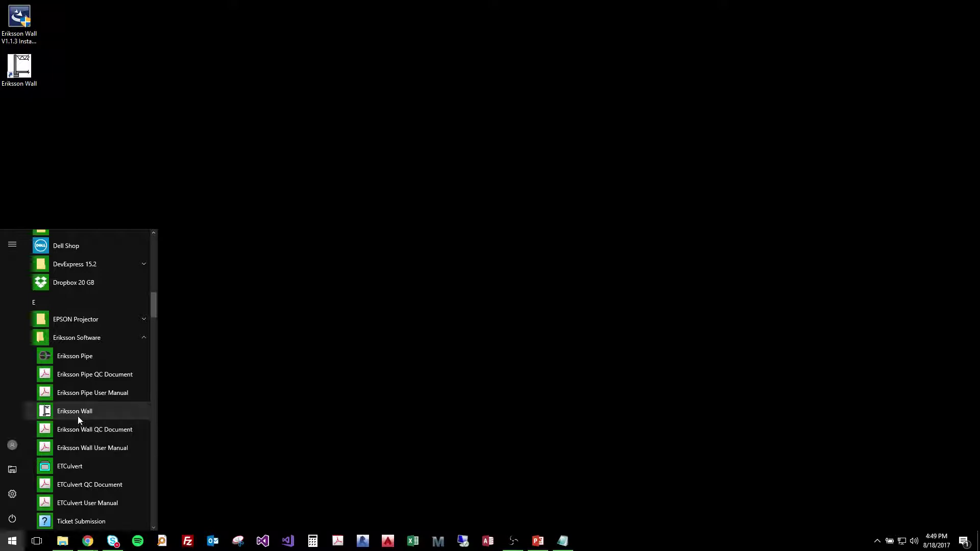
{"action": "left_click", "coordinate": [77, 417]}
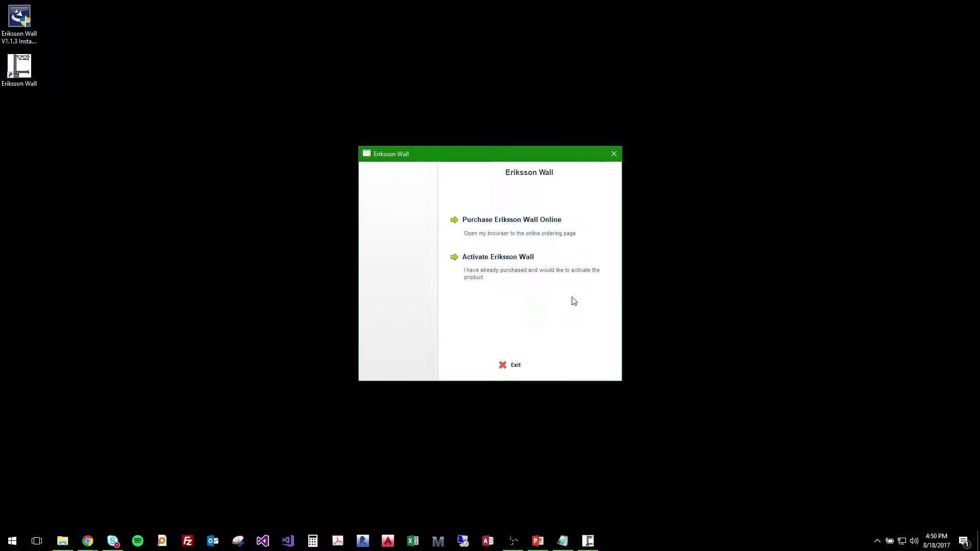
Choose to activate the purchased Eriksson Wall online with a License ID.
{"action": "left_click", "coordinate": [480, 260]}
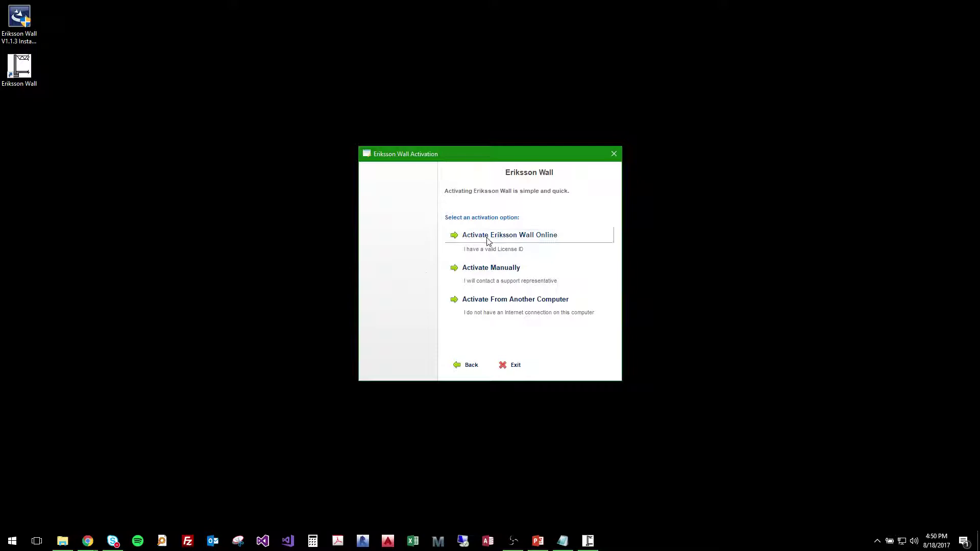
{"action": "left_click", "coordinate": [487, 240]}
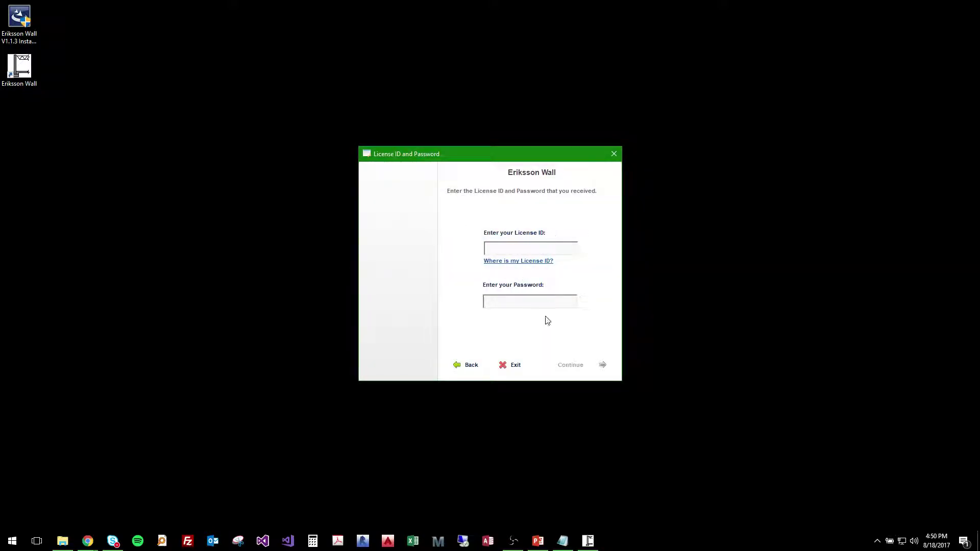
Copy the License ID from the Order Complete invoice into the activation dialog.
{"action": "left_click", "coordinate": [84, 545]}
{"action": "left_click", "coordinate": [116, 509]}
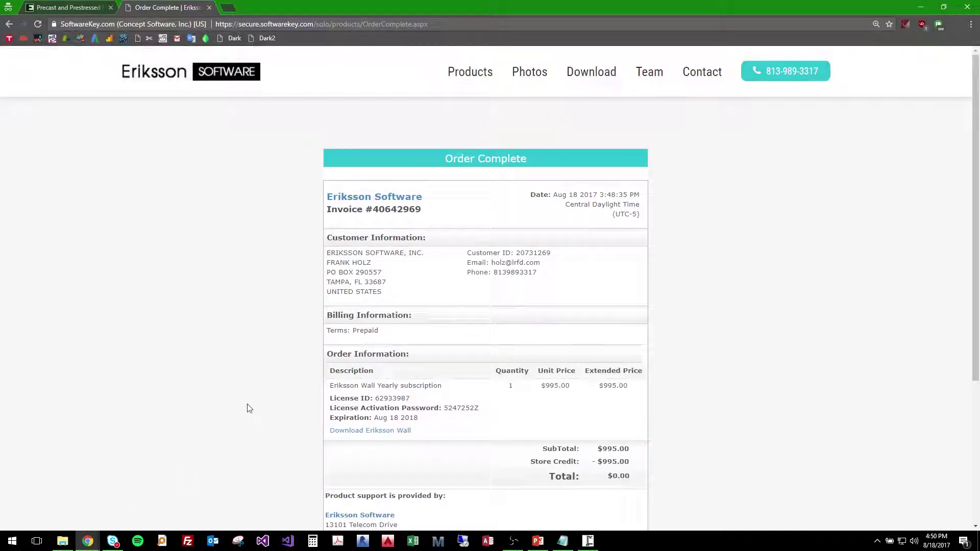
{"action": "double_click", "coordinate": [399, 398]}
{"action": "key", "text": "ctrl+c"}
{"action": "left_click", "coordinate": [588, 541]}
{"action": "key", "text": "ctrl+v"}
Paste the invoice's activation password and submit to complete activation.
{"action": "double_click", "coordinate": [459, 408]}
{"action": "left_click", "coordinate": [588, 541]}
{"action": "left_click", "coordinate": [516, 301]}
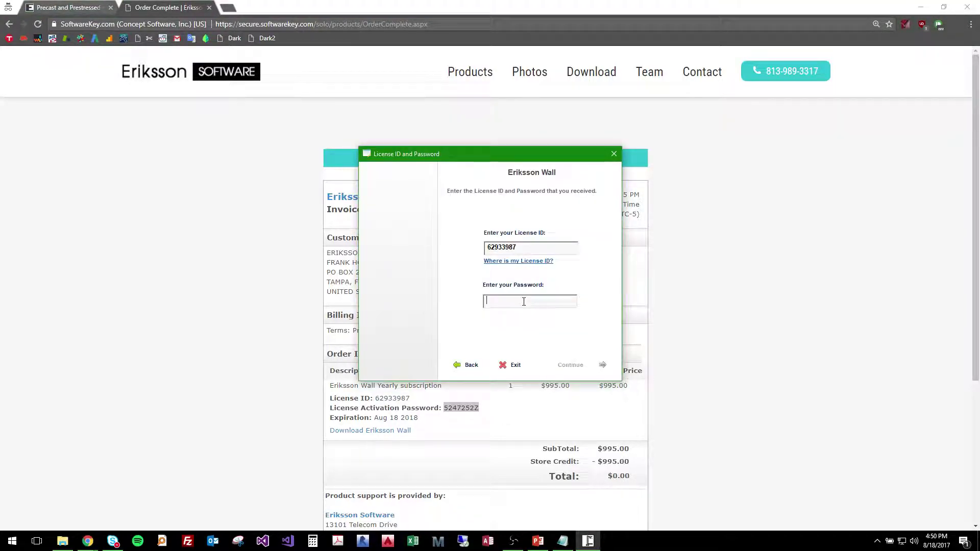
{"action": "key", "text": "ctrl+v"}
{"action": "left_click", "coordinate": [595, 367]}
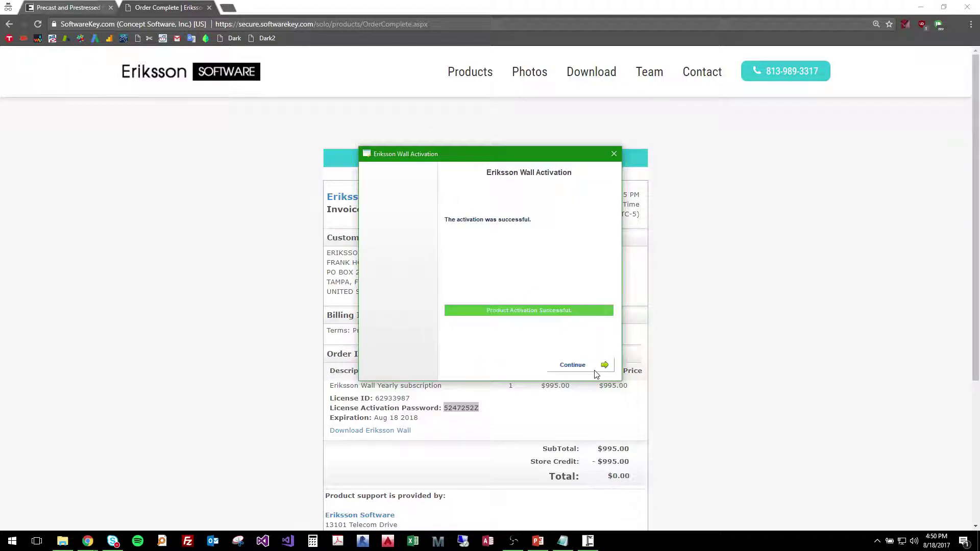
{"action": "left_click", "coordinate": [559, 367]}
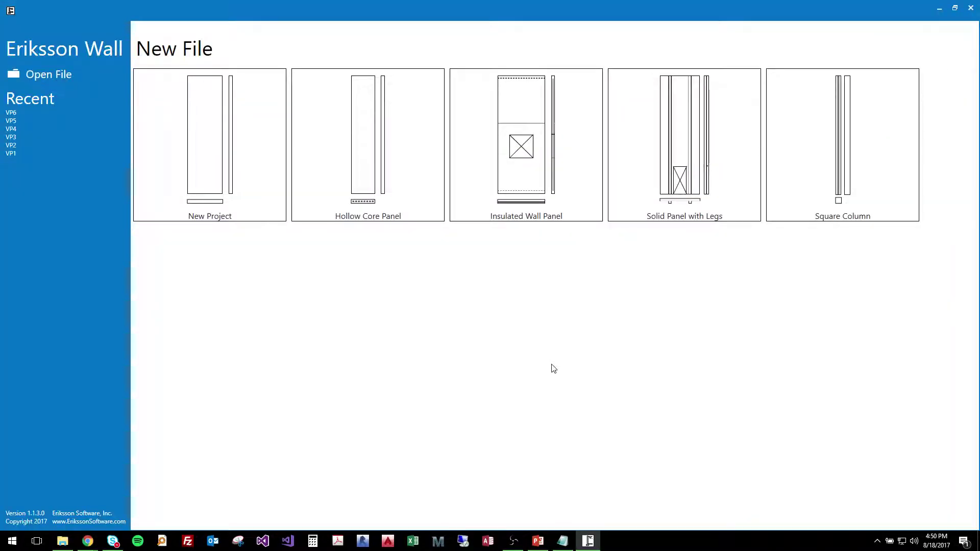
Create a new project from the New Project template tile.
{"action": "left_click", "coordinate": [244, 170]}
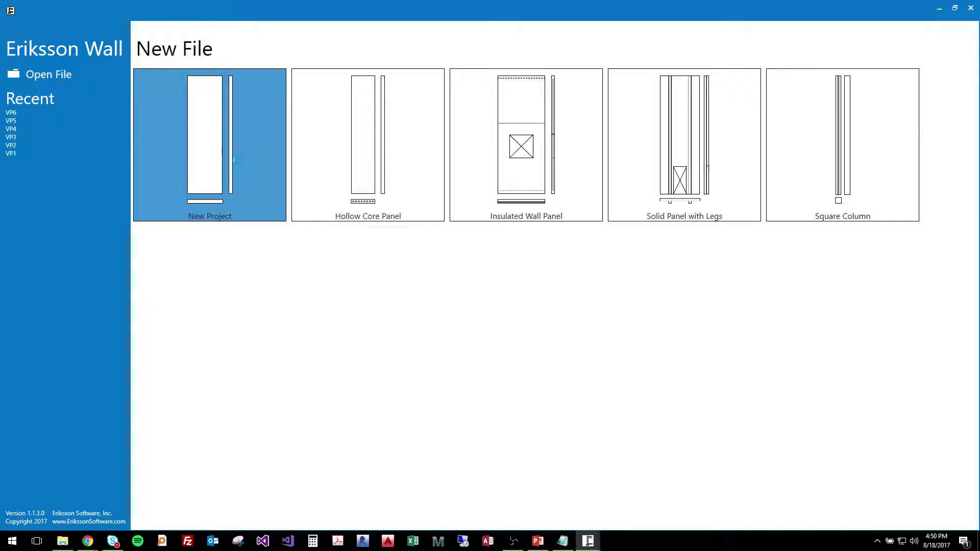
{"action": "double_click", "coordinate": [233, 159]}
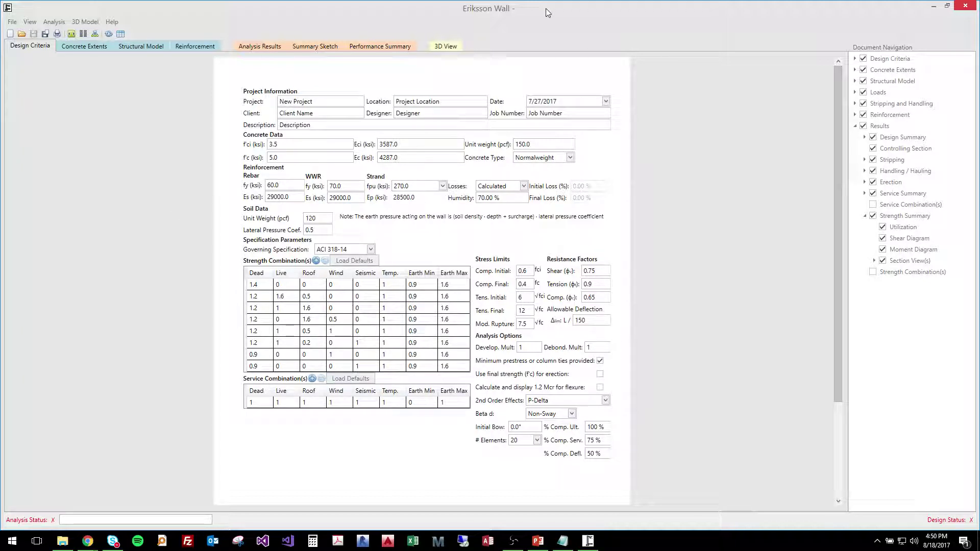
Show the Structural Model page, view its user manual with F1, then close the manual.
{"action": "left_click", "coordinate": [138, 48]}
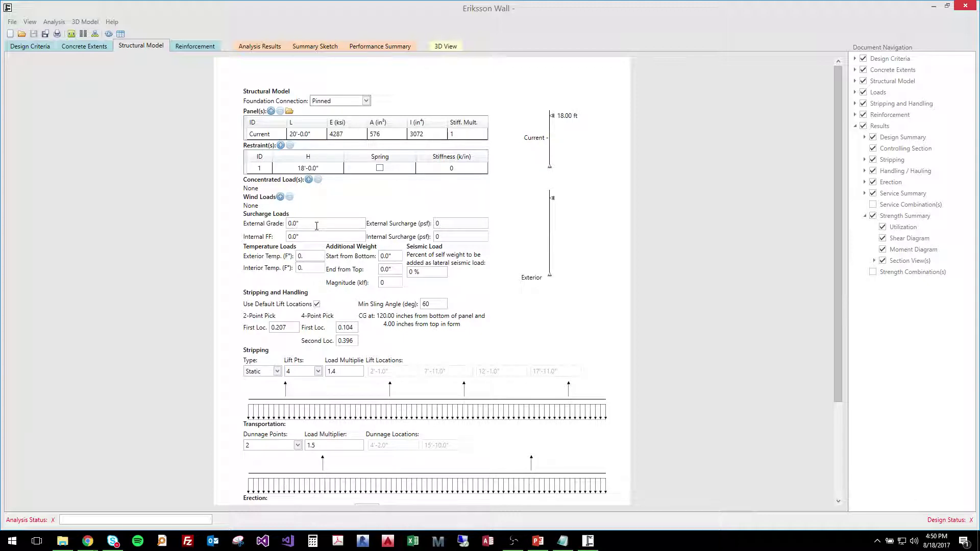
{"action": "left_click", "coordinate": [319, 224]}
{"action": "key", "text": "F1"}
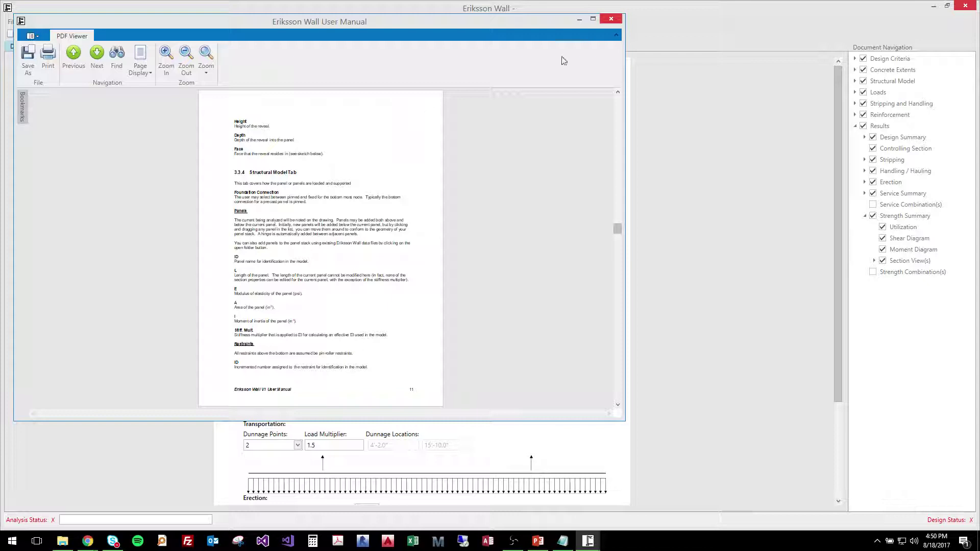
{"action": "left_click", "coordinate": [610, 19]}
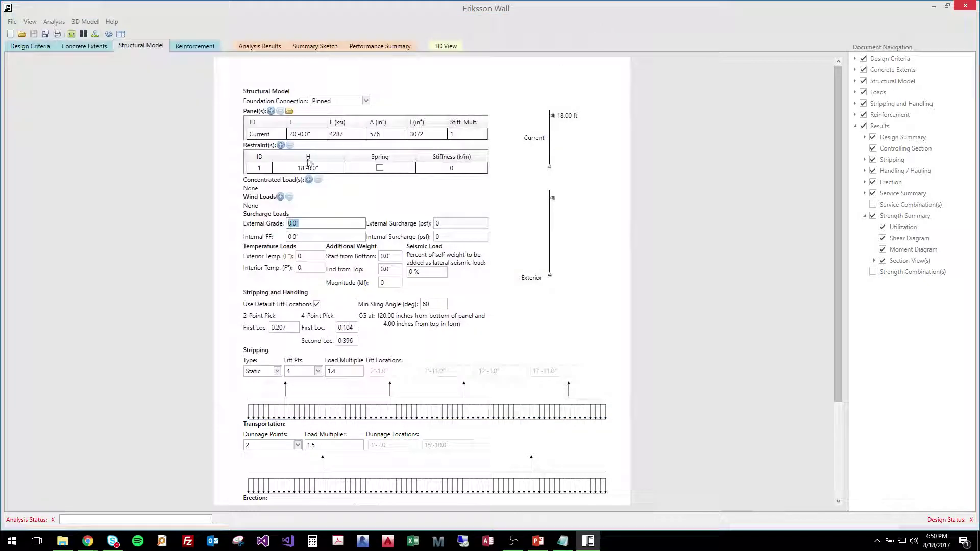
Show the About Eriksson Wall window with version 1.1.3.0 and the license ID.
{"action": "left_click", "coordinate": [113, 22]}
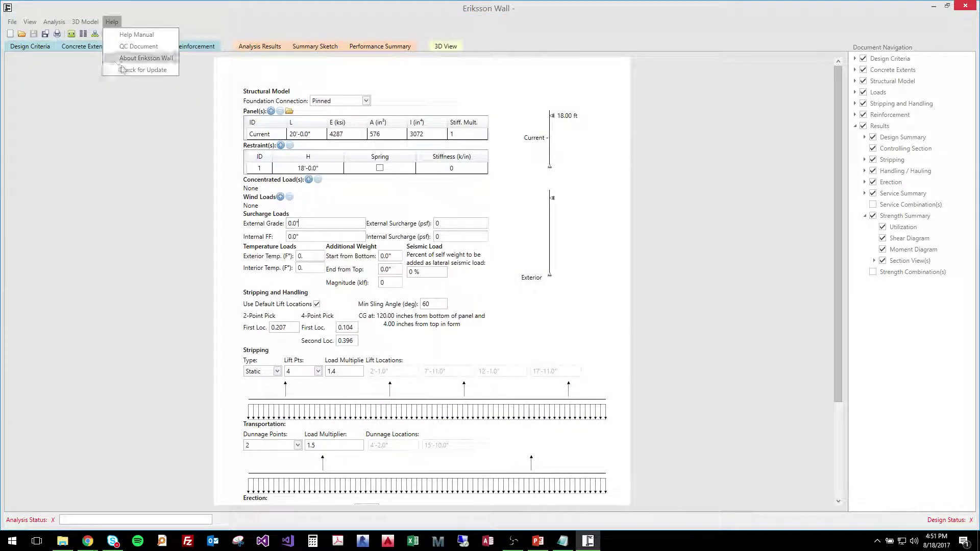
{"action": "left_click", "coordinate": [133, 61]}
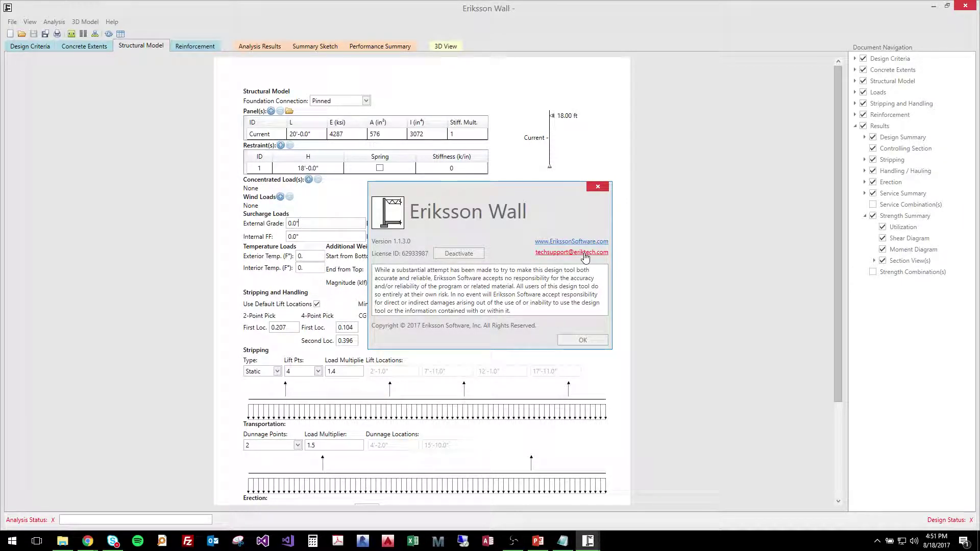
Deactivate Eriksson Wall from the About window and confirm the deactivation.
{"action": "left_click", "coordinate": [459, 253]}
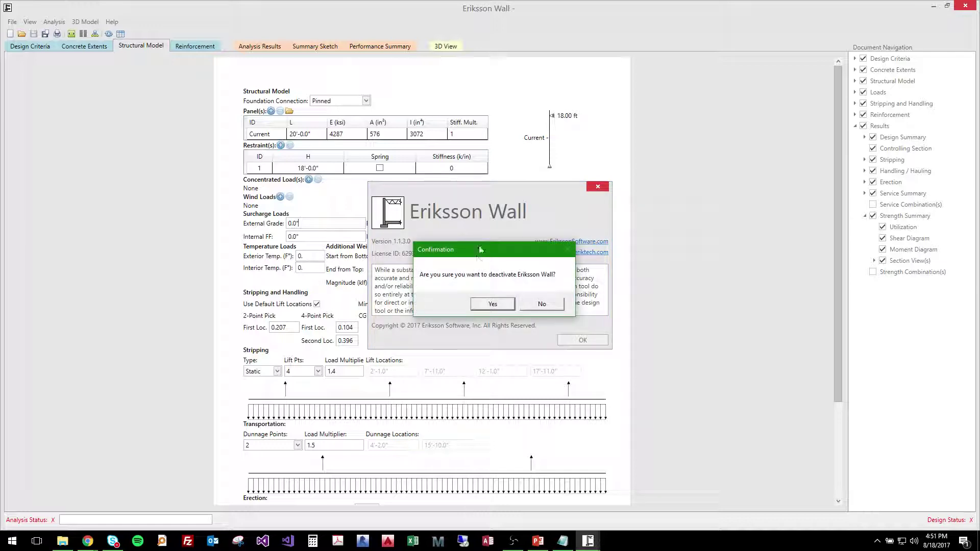
{"action": "left_click", "coordinate": [490, 304]}
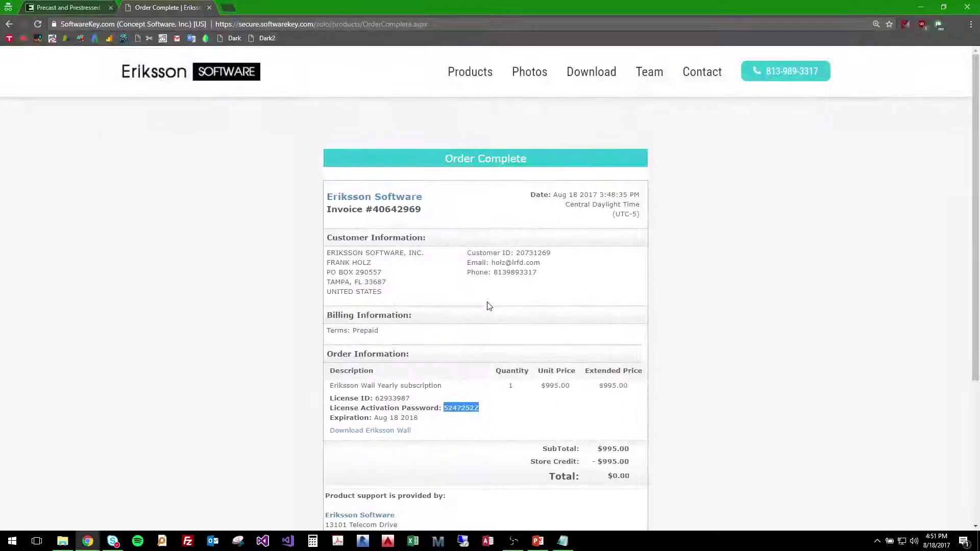